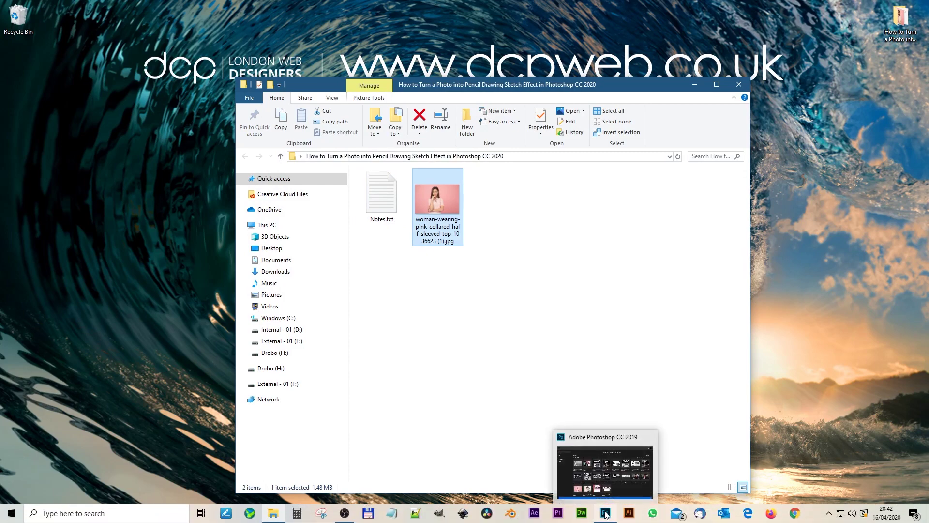
- Switch to Photoshop after picking out the woman's portrait JPG in the tutorial folder
{"action": "left_click", "coordinate": [605, 515]}
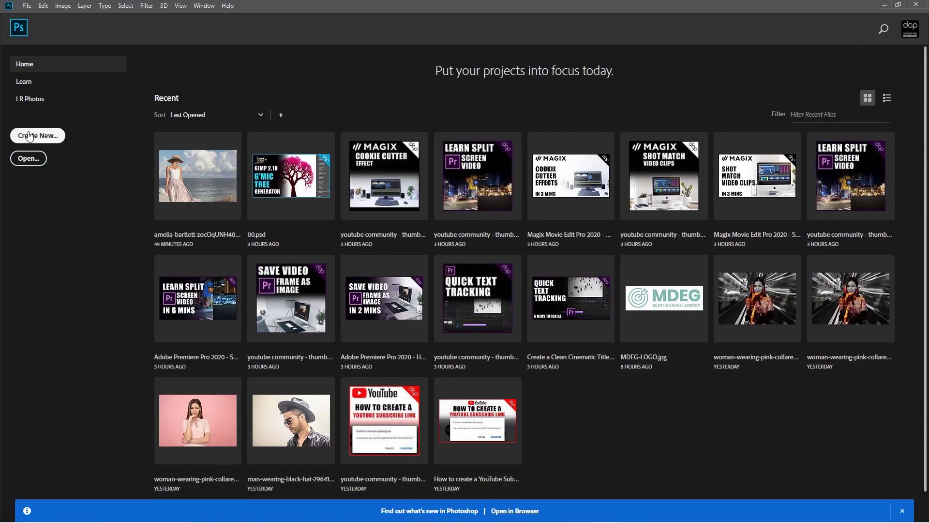
- Create a 1920x1080 px, 72 ppi, RGB 8-bit document with a white background
{"action": "left_click", "coordinate": [30, 137]}
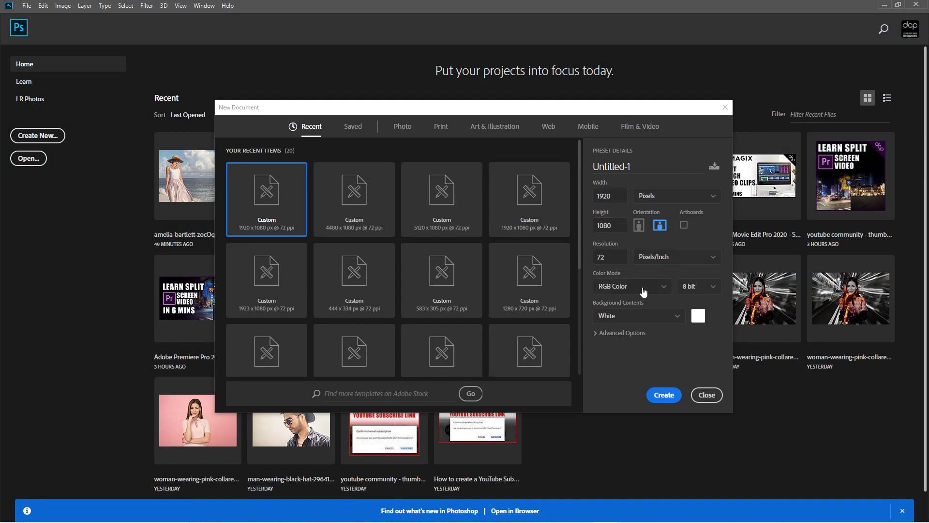
{"action": "left_click", "coordinate": [688, 290]}
{"action": "left_click", "coordinate": [663, 396]}
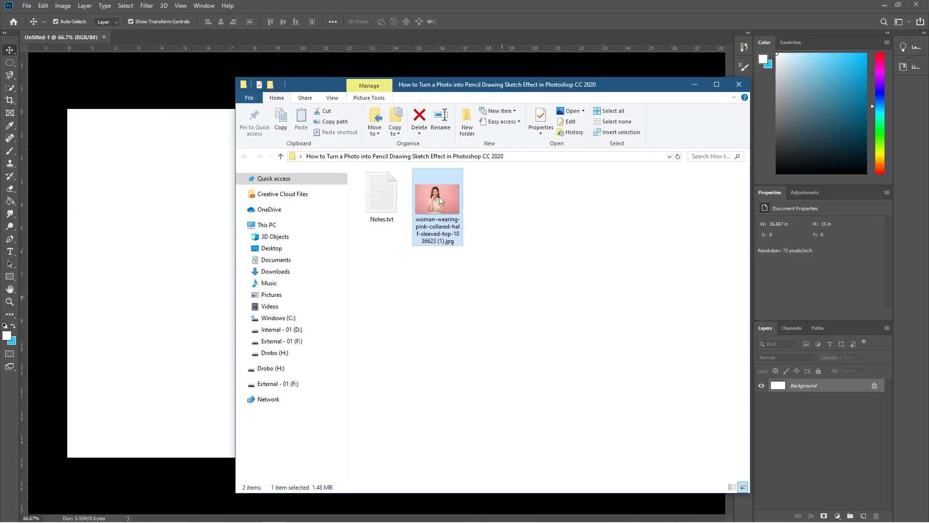
- Place the woman's JPG on the canvas, enlarged and shifted to fill the frame
{"action": "left_click_drag", "start_coordinate": [439, 204], "coordinate": [208, 276]}
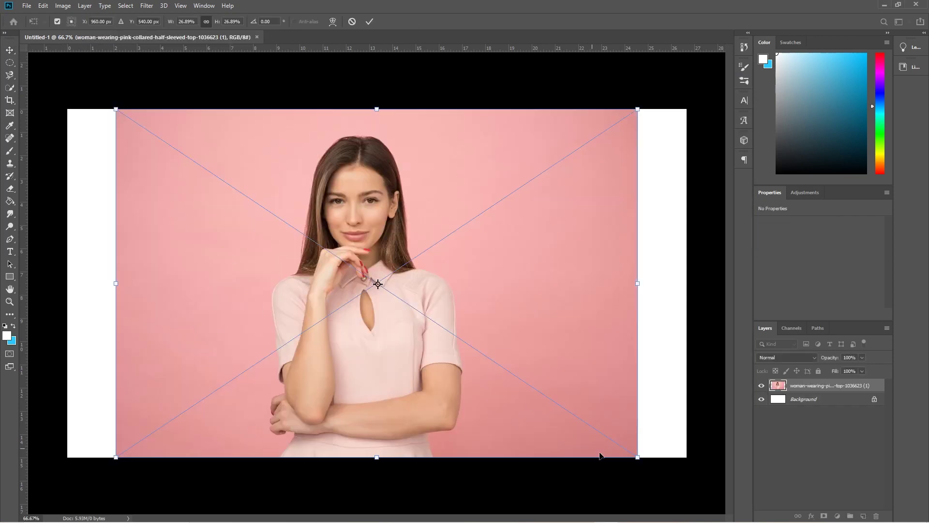
{"action": "left_click_drag", "start_coordinate": [638, 458], "coordinate": [702, 496]}
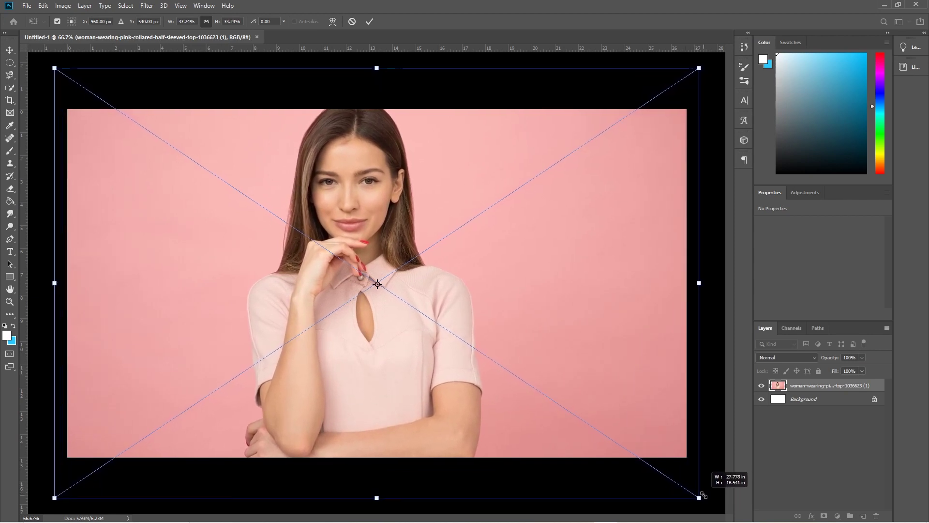
{"action": "left_click_drag", "start_coordinate": [244, 295], "coordinate": [257, 314]}
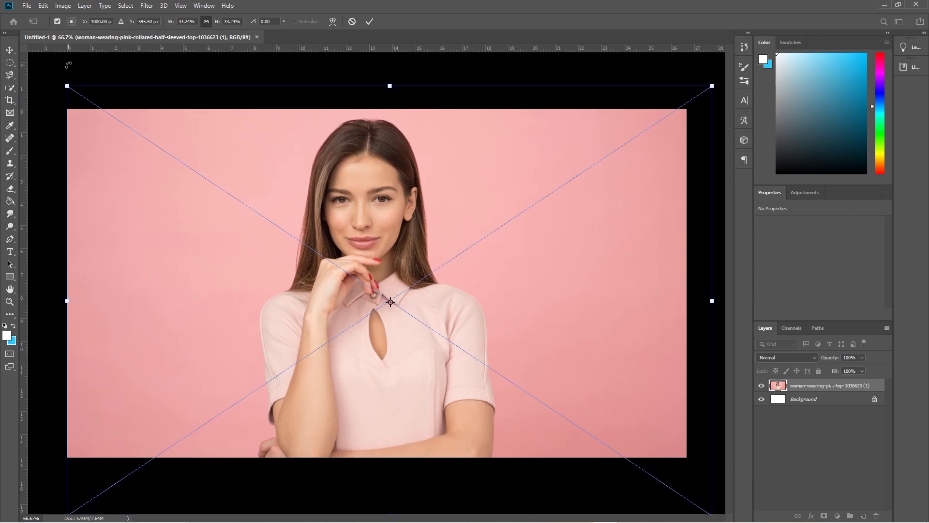
{"action": "left_click", "coordinate": [369, 24]}
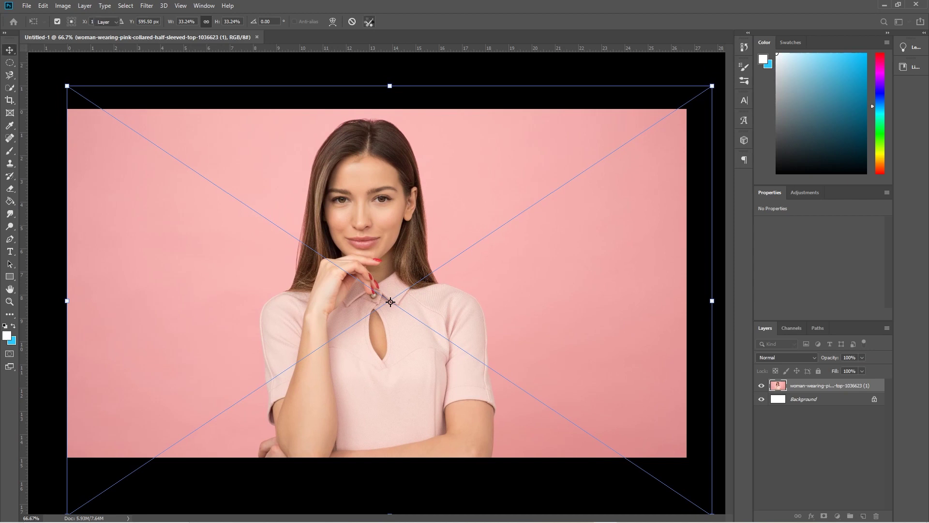
- Delete the white Background layer
{"action": "left_click", "coordinate": [51, 80]}
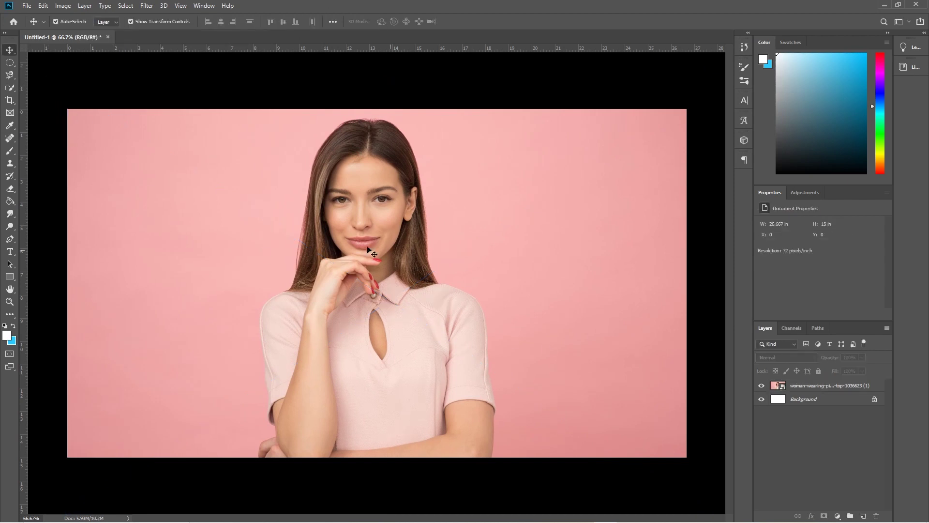
{"action": "left_click", "coordinate": [801, 401]}
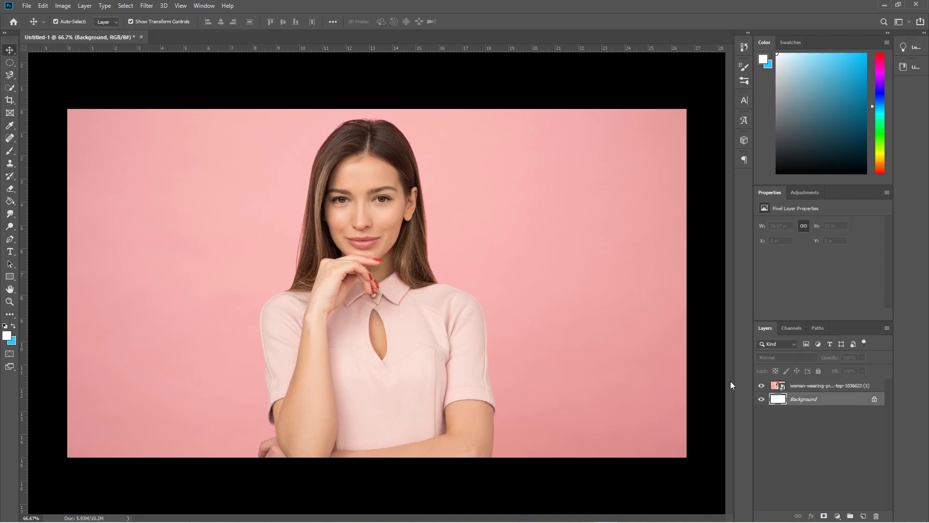
{"action": "left_click", "coordinate": [876, 517]}
{"action": "left_click", "coordinate": [429, 202]}
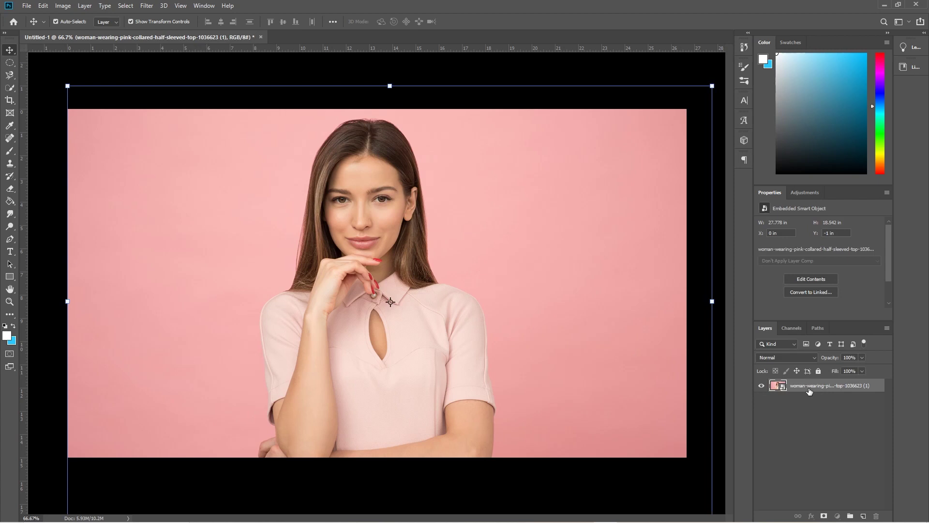
- Duplicate the photo layer with Ctrl+J
{"action": "key", "text": "ctrl+j"}
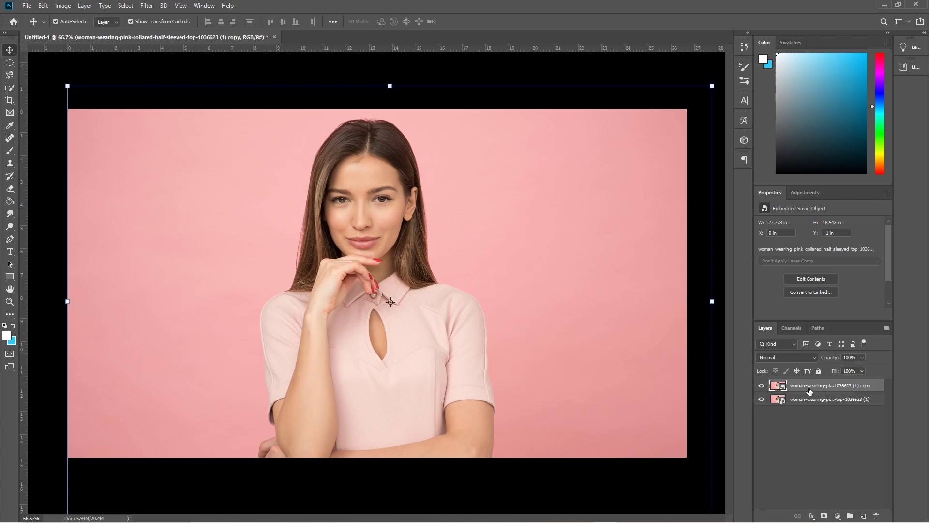
{"action": "right_click", "coordinate": [809, 392]}
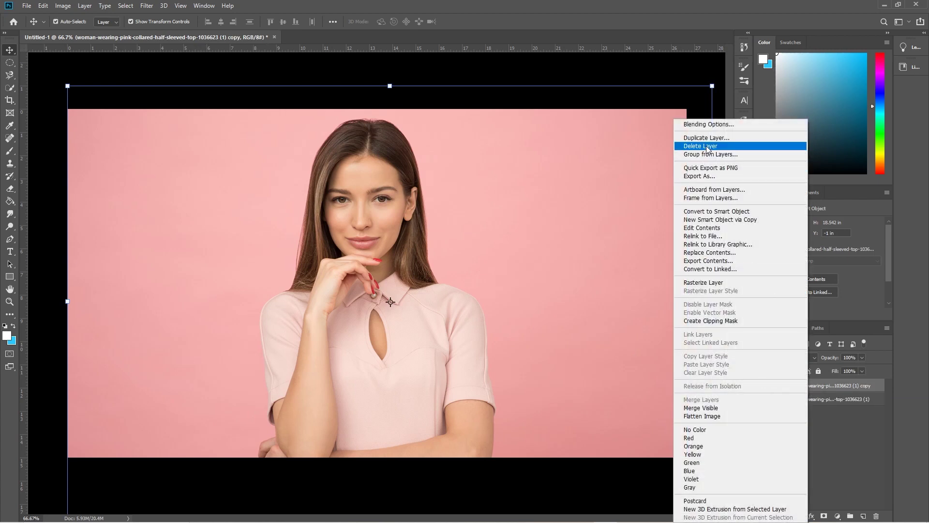
{"action": "left_click", "coordinate": [907, 387]}
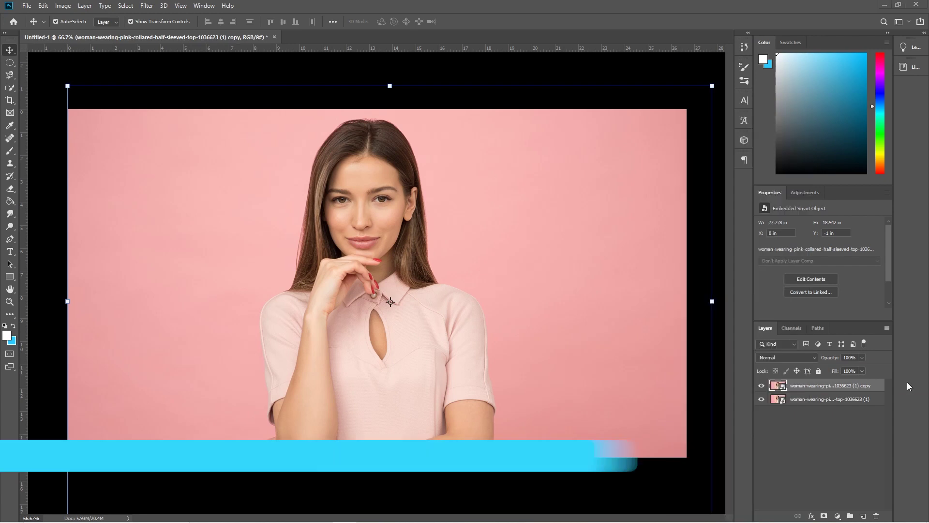
{"action": "left_click", "coordinate": [815, 358]}
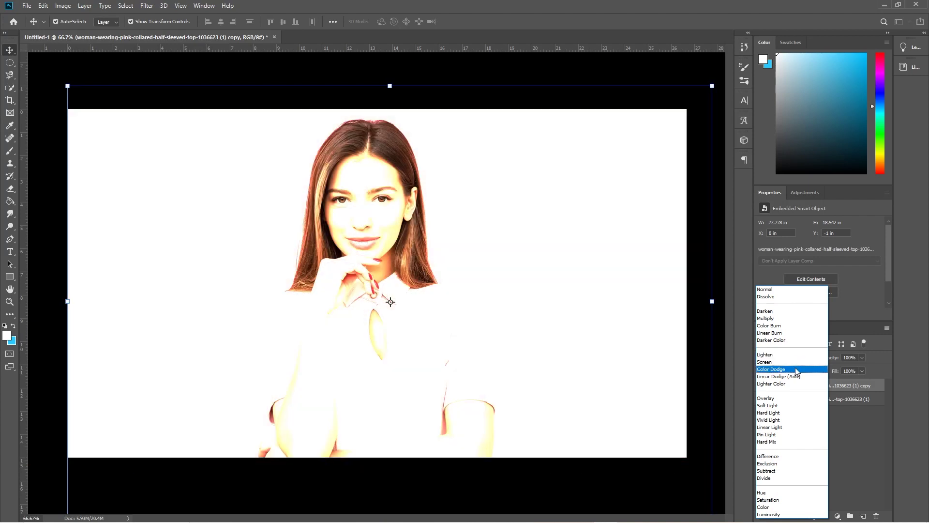
- Set the photo copy to Color Dodge and add an Invert adjustment layer
{"action": "left_click", "coordinate": [797, 370]}
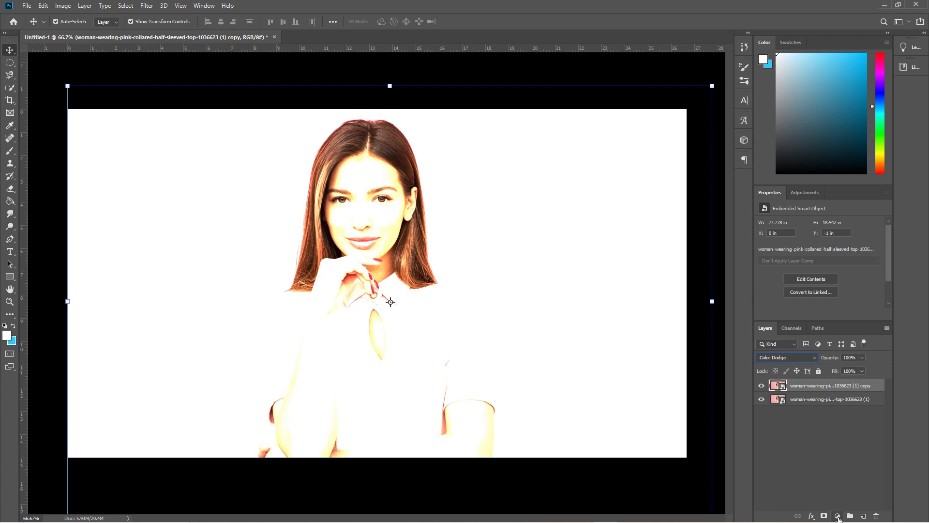
{"action": "left_click", "coordinate": [838, 515]}
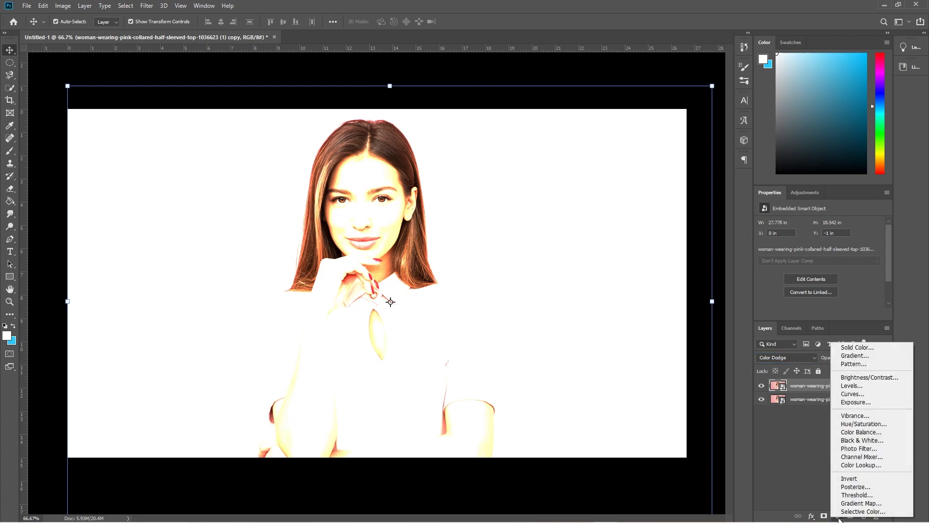
{"action": "left_click", "coordinate": [855, 479]}
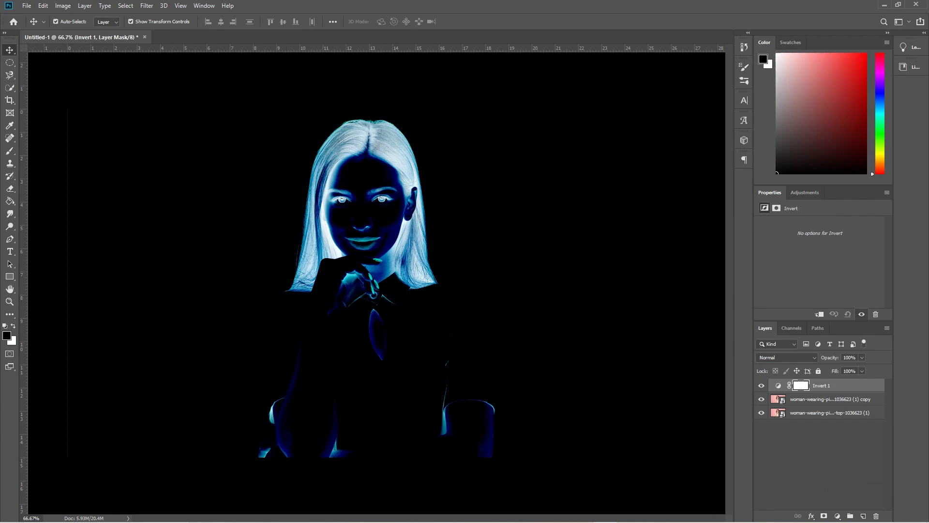
- Reselect the Invert 1 adjustment layer
{"action": "left_click", "coordinate": [820, 458]}
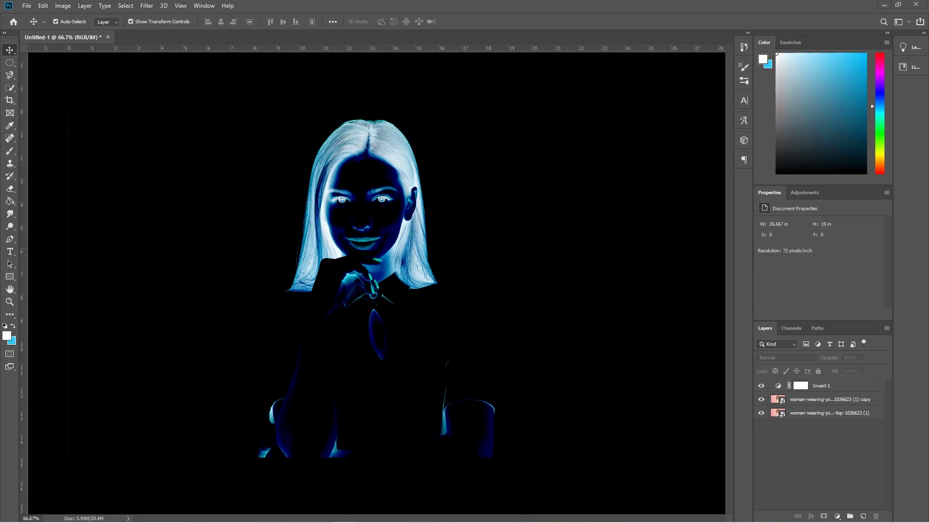
{"action": "left_click", "coordinate": [840, 386]}
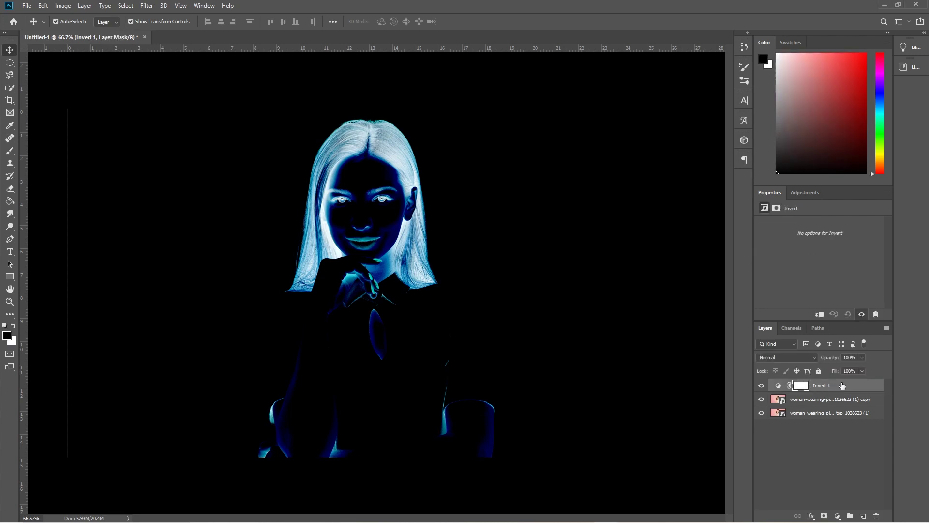
{"action": "right_click", "coordinate": [842, 385]}
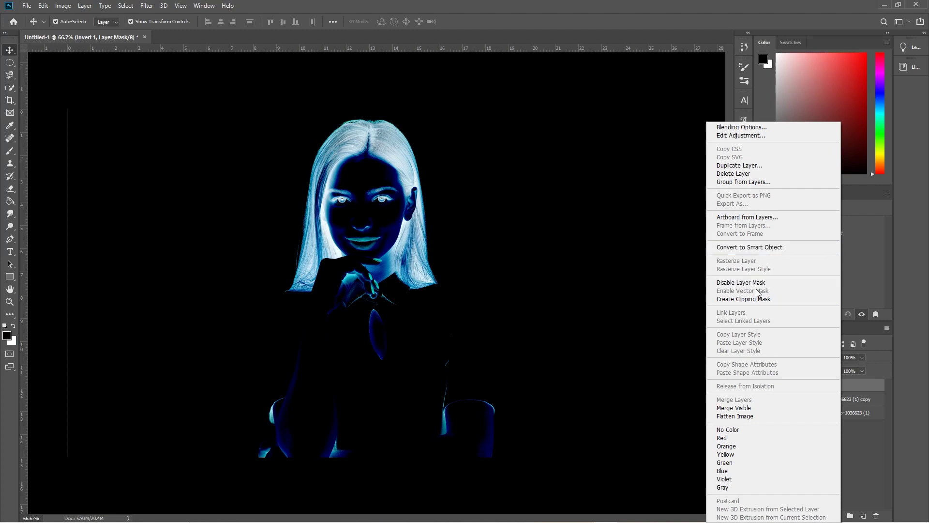
- Clip Invert 1 to the Color Dodge copy and select that copy layer
{"action": "left_click", "coordinate": [757, 298]}
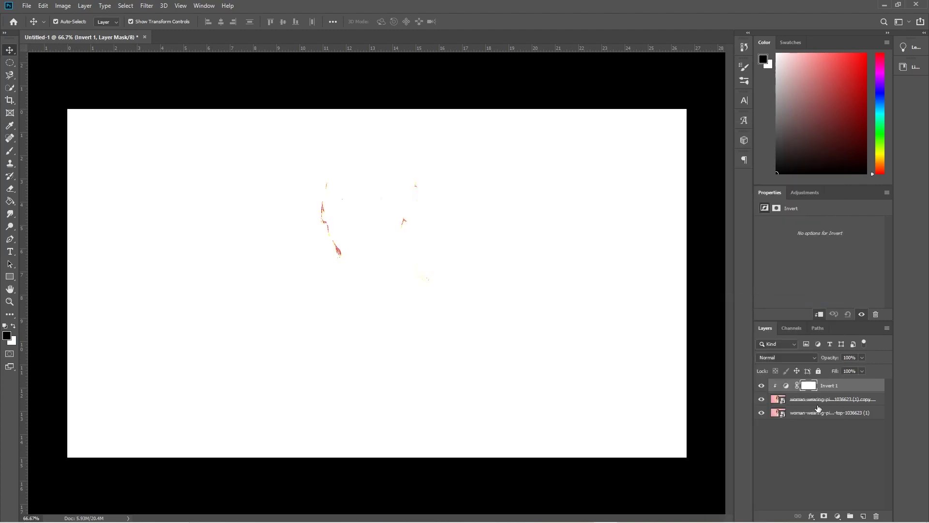
{"action": "left_click", "coordinate": [827, 401]}
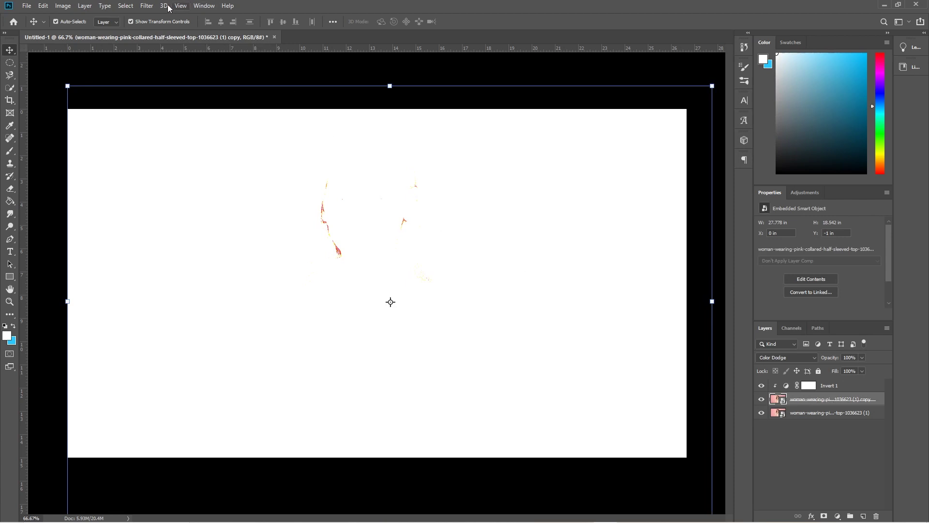
{"action": "left_click", "coordinate": [147, 6]}
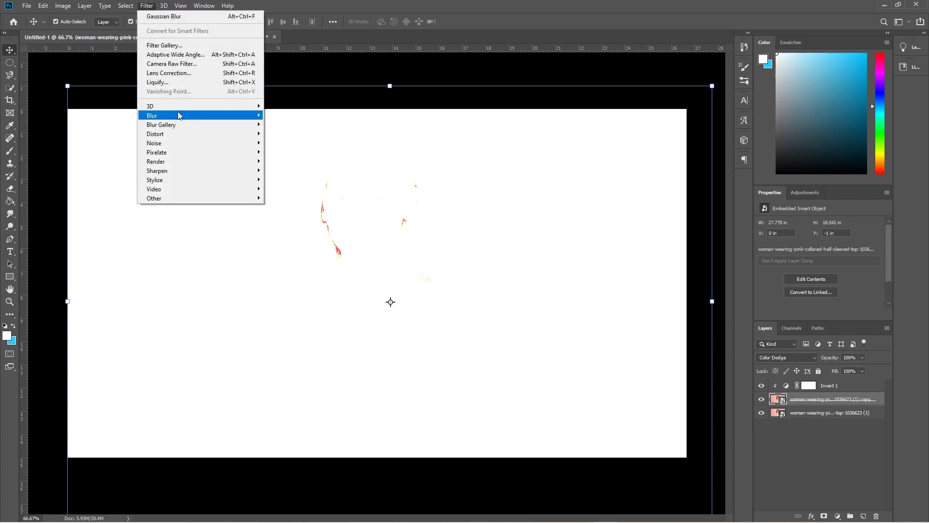
{"action": "mouse_move", "coordinate": [200, 116]}
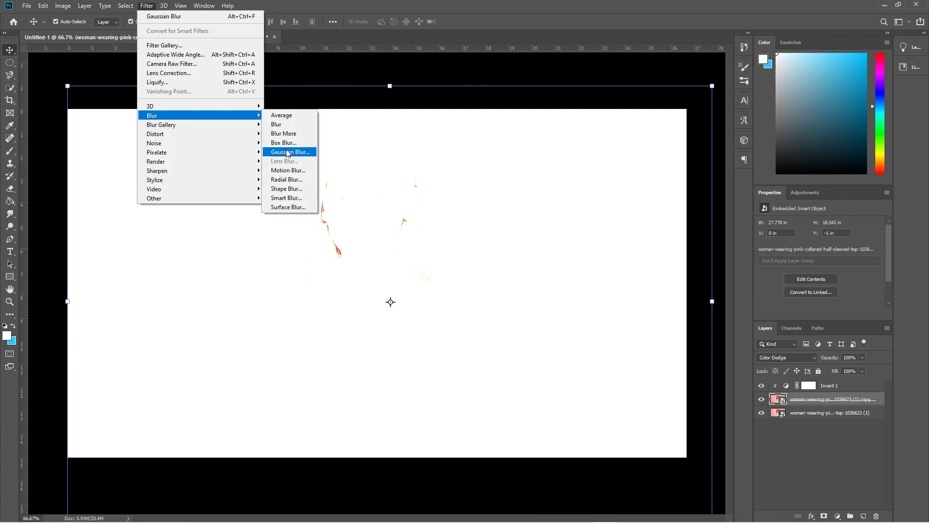
- Apply a Gaussian Blur with a radius of about 11.1 pixels to the dodged copy
{"action": "left_click", "coordinate": [287, 153]}
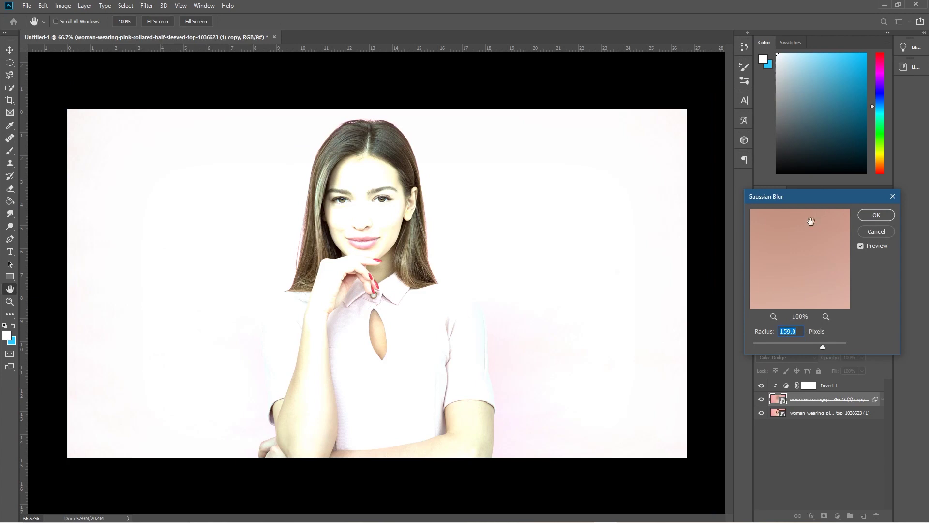
{"action": "left_click_drag", "start_coordinate": [805, 196], "coordinate": [620, 106]}
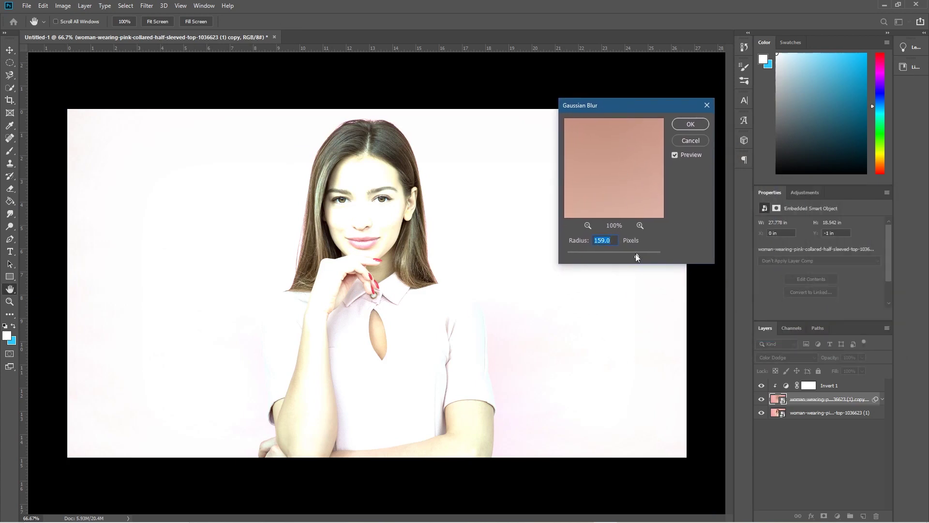
{"action": "left_click_drag", "start_coordinate": [636, 255], "coordinate": [609, 256]}
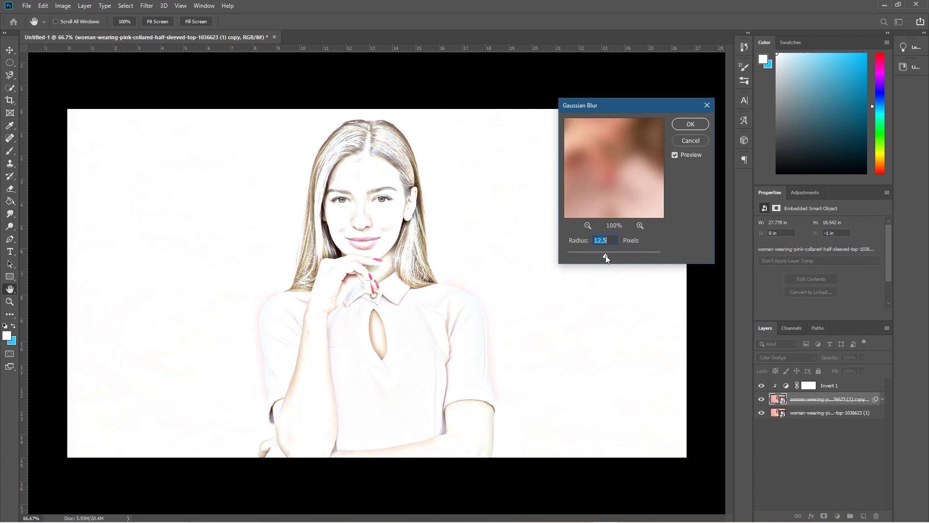
{"action": "left_click_drag", "start_coordinate": [612, 255], "coordinate": [591, 251]}
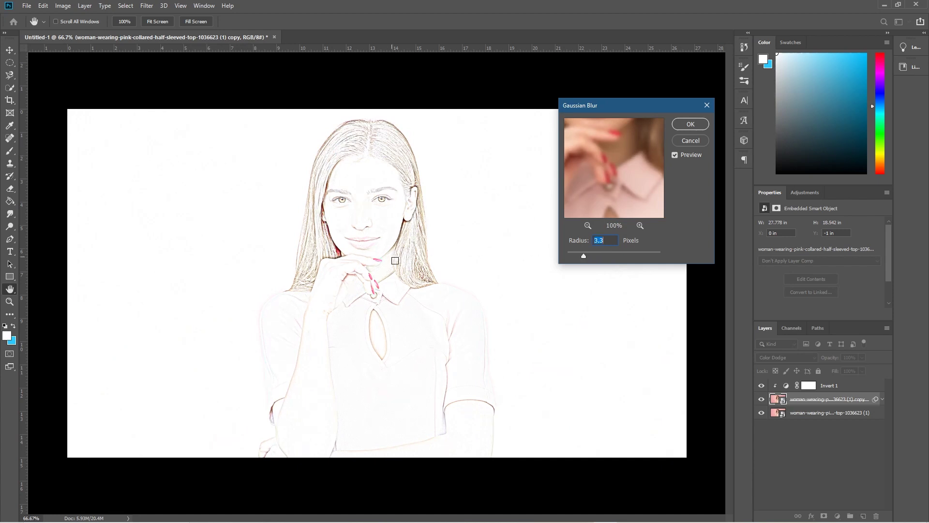
{"action": "left_click_drag", "start_coordinate": [583, 256], "coordinate": [605, 257]}
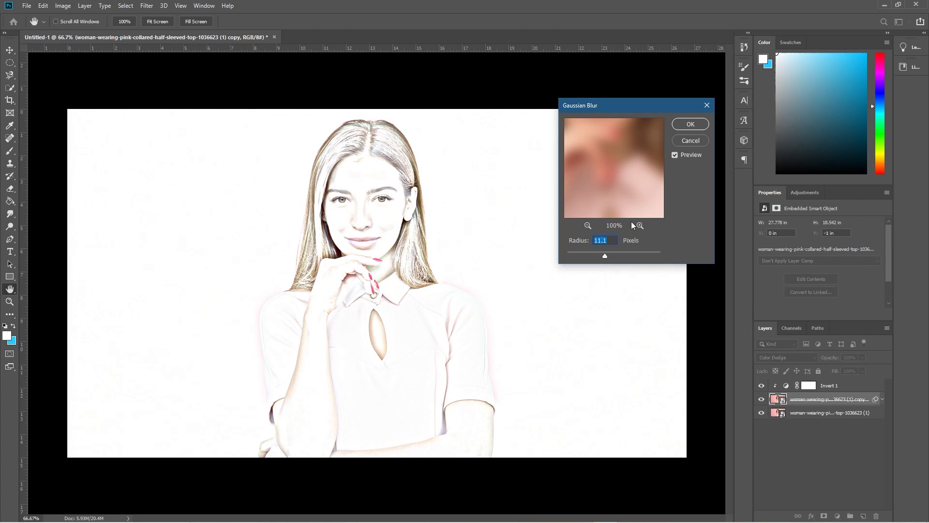
{"action": "left_click", "coordinate": [692, 125]}
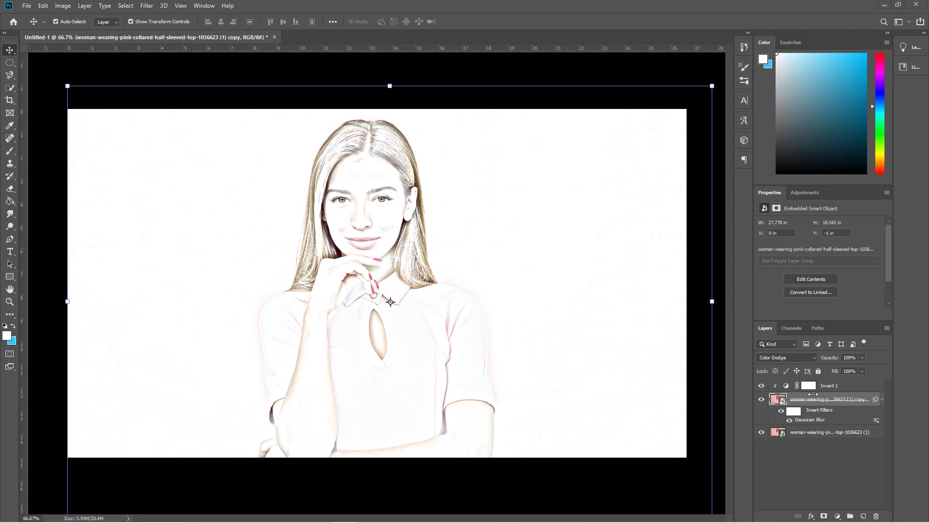
- With Invert 1 selected, add a Black & White adjustment layer at the top of the stack
{"action": "left_click", "coordinate": [842, 389]}
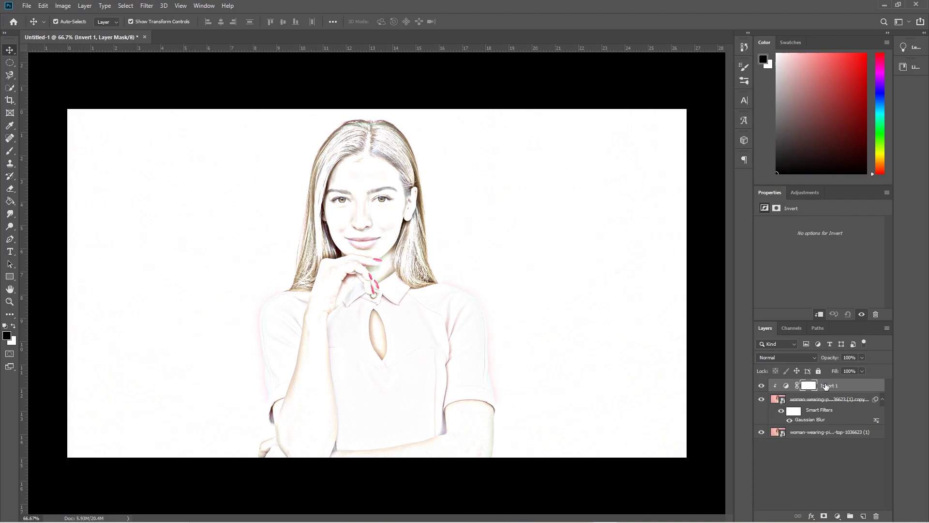
{"action": "left_click", "coordinate": [837, 515]}
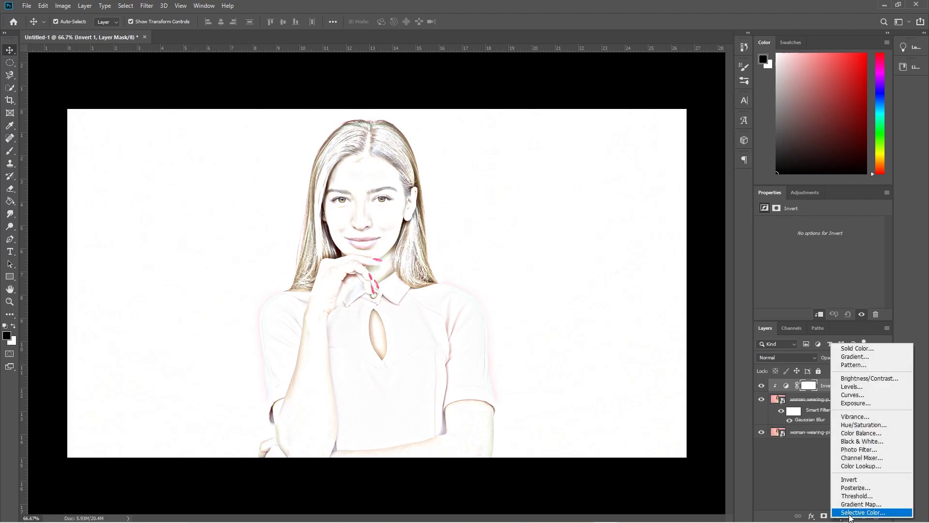
{"action": "left_click", "coordinate": [855, 443]}
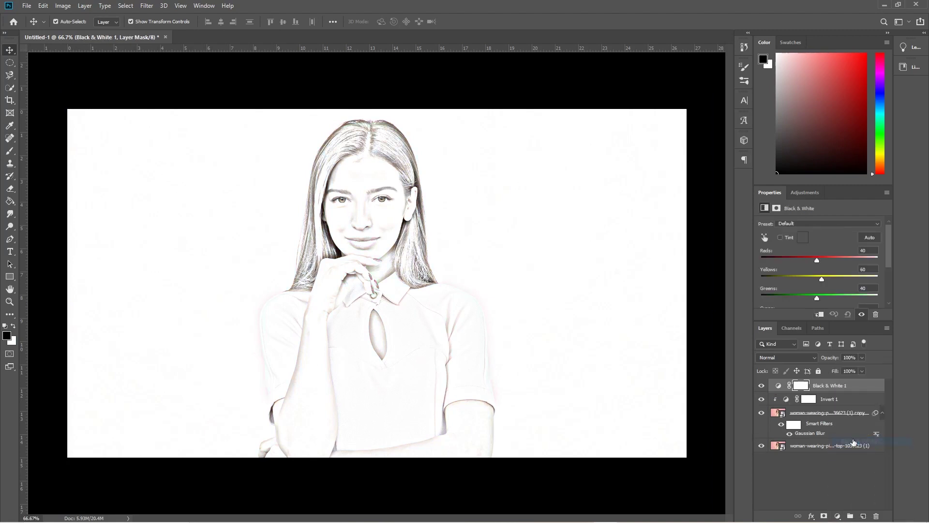